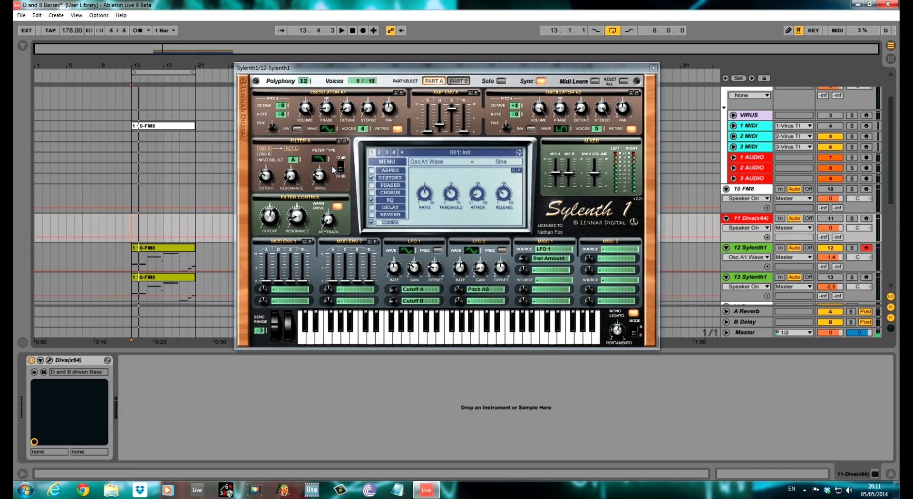
Play back the finished bass patch on track 12 Sylenth1 with the looped clip, and bring the drum tracks into view.
{"action": "left_click", "coordinate": [133, 261]}
{"action": "key", "text": "space"}
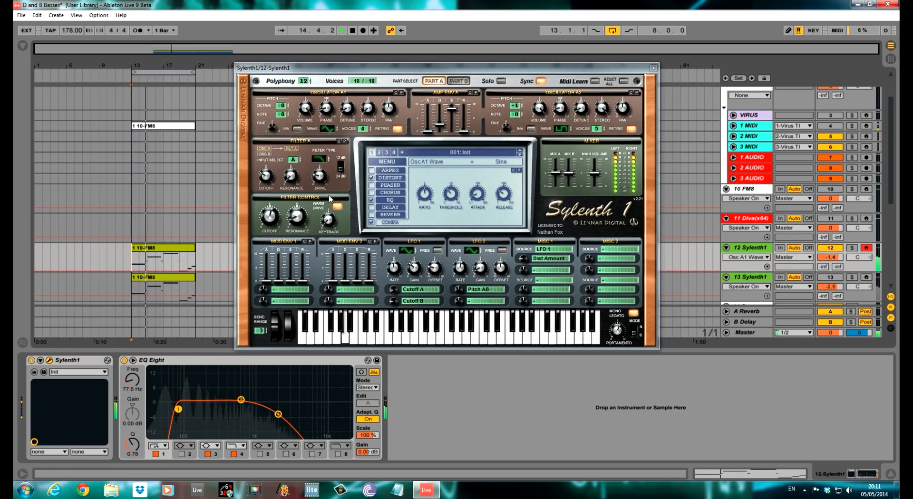
{"action": "left_click", "coordinate": [278, 220]}
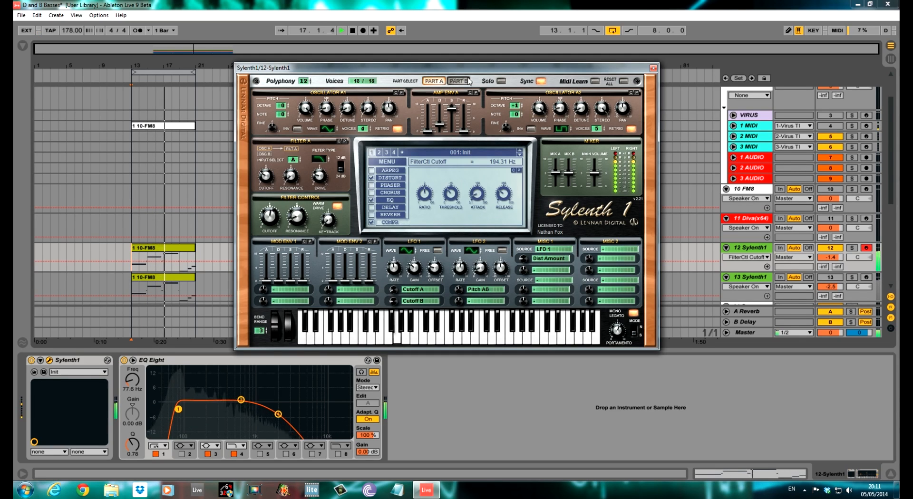
{"action": "mouse_move", "coordinate": [439, 68]}
{"action": "left_mouse_down"}
{"action": "mouse_move", "coordinate": [493, 61]}
{"action": "mouse_move", "coordinate": [541, 102]}
{"action": "mouse_move", "coordinate": [433, 77]}
{"action": "left_mouse_up"}
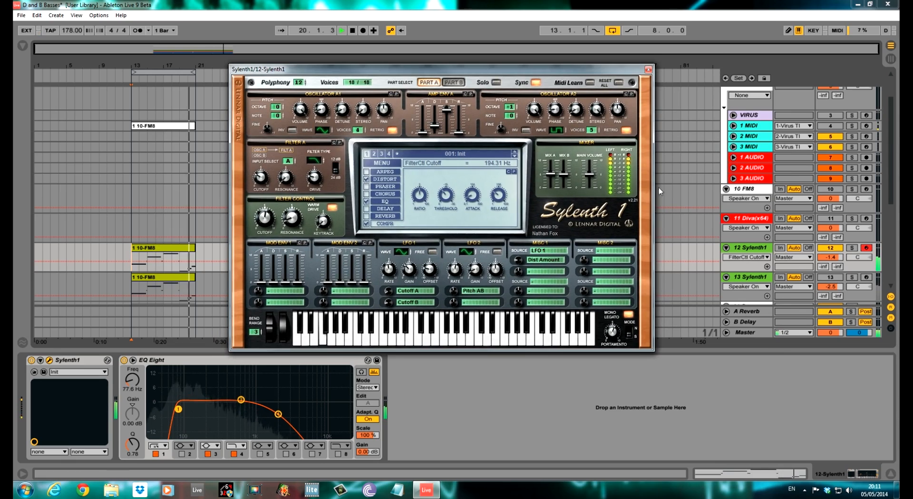
{"action": "left_click", "coordinate": [676, 231]}
{"action": "scroll", "coordinate": [676, 230], "scroll_direction": "down", "scroll_amount": 3}
{"action": "scroll", "coordinate": [674, 227], "scroll_direction": "down", "scroll_amount": 4}
{"action": "key", "text": "space"}
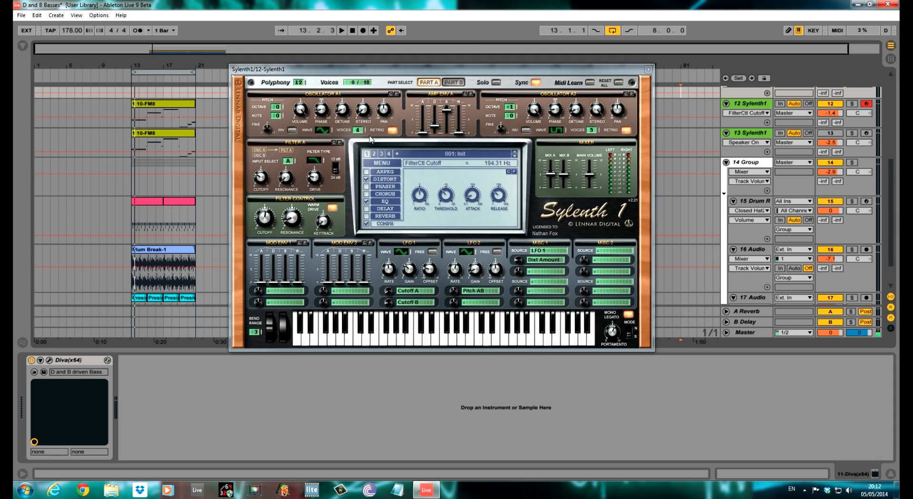
Initialise the Sylenth1 preset and set oscillator A1 to a sine wave with 4 voices.
{"action": "left_click", "coordinate": [385, 163]}
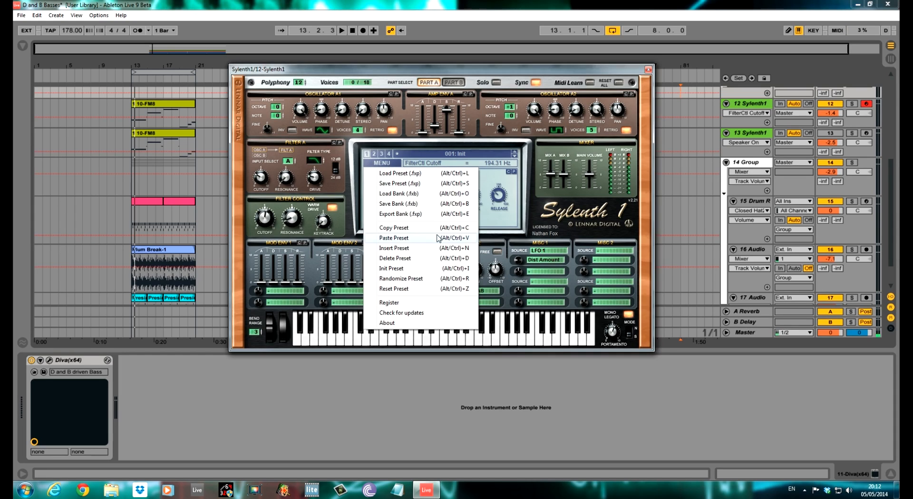
{"action": "left_click", "coordinate": [412, 248]}
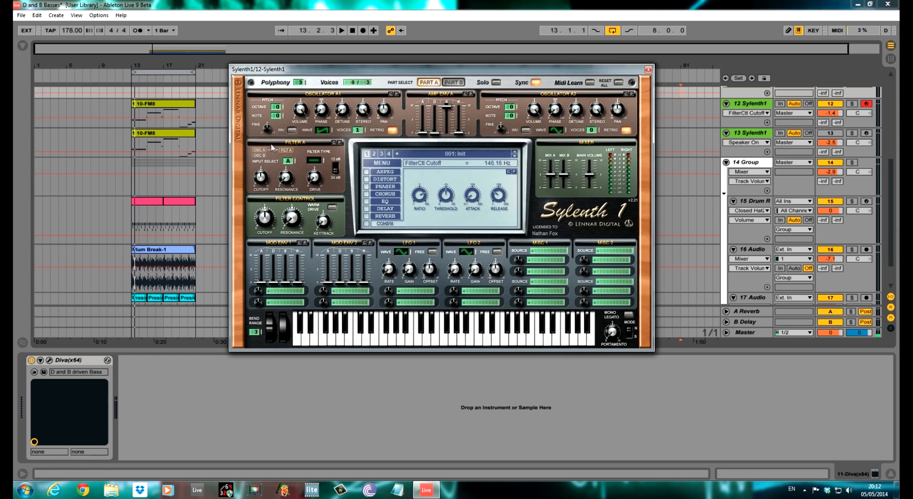
{"action": "left_click", "coordinate": [322, 132]}
{"action": "left_click_drag", "start_coordinate": [362, 135], "coordinate": [363, 119]}
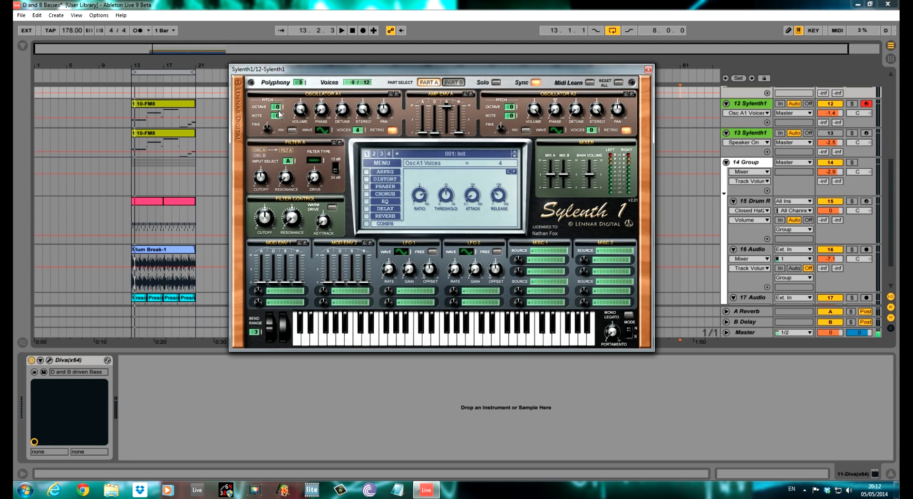
Set oscillator A1's phase to 36 degrees and the synth's polyphony to 12.
{"action": "left_click", "coordinate": [323, 116]}
{"action": "left_click_drag", "start_coordinate": [322, 115], "coordinate": [318, 101]}
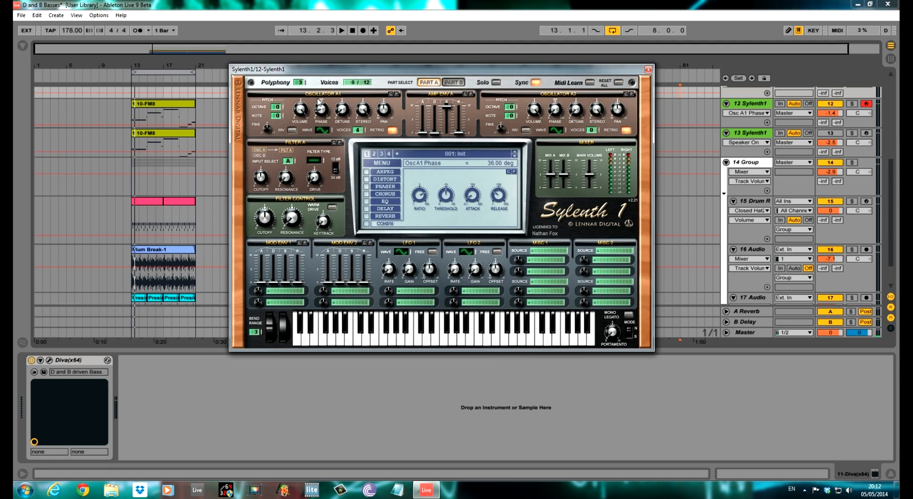
{"action": "left_click", "coordinate": [357, 117]}
{"action": "left_click", "coordinate": [299, 83]}
{"action": "left_click_drag", "start_coordinate": [299, 83], "coordinate": [306, 38]}
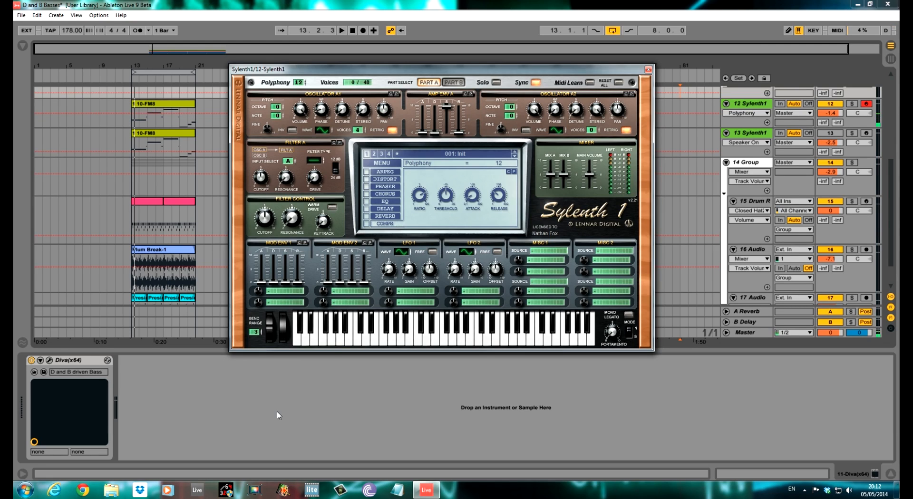
Set oscillator A2 to a pulse wave at octave -1 with 5 voices, and adjust its volume and detune.
{"action": "left_click", "coordinate": [558, 128]}
{"action": "left_click", "coordinate": [557, 127]}
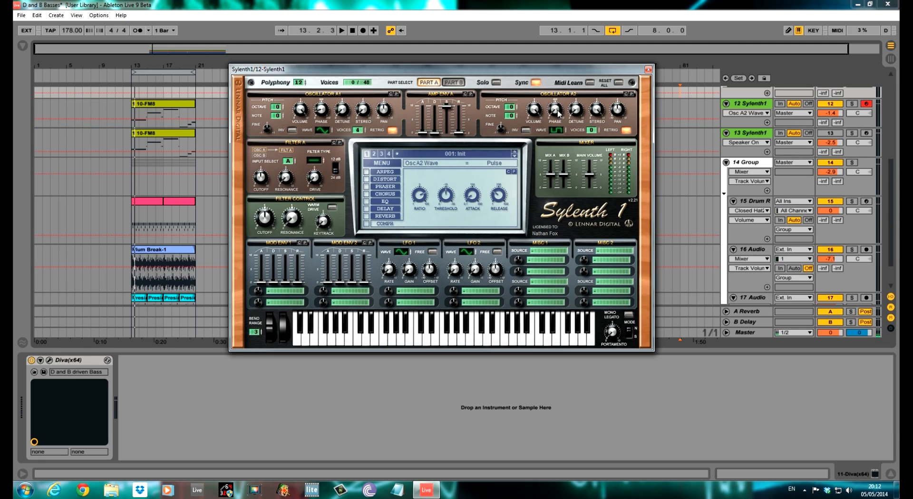
{"action": "left_click", "coordinate": [509, 107]}
{"action": "left_click_drag", "start_coordinate": [511, 107], "coordinate": [509, 110]}
{"action": "left_click", "coordinate": [538, 115]}
{"action": "left_click_drag", "start_coordinate": [538, 115], "coordinate": [551, 99]}
{"action": "left_click_drag", "start_coordinate": [583, 114], "coordinate": [581, 106]}
{"action": "left_click_drag", "start_coordinate": [591, 132], "coordinate": [592, 100]}
Shape amp envelope A with attack 0.05, a raised decay, a slightly lowered sustain and release 0.00.
{"action": "left_click_drag", "start_coordinate": [432, 132], "coordinate": [425, 138]}
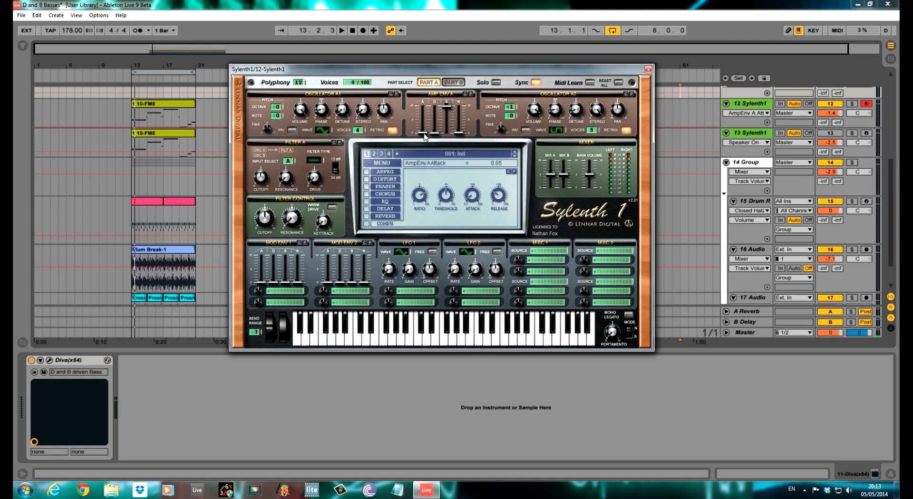
{"action": "left_click", "coordinate": [434, 135]}
{"action": "left_click_drag", "start_coordinate": [436, 135], "coordinate": [437, 113]}
{"action": "left_click", "coordinate": [447, 113]}
{"action": "left_click_drag", "start_coordinate": [447, 112], "coordinate": [448, 119]}
{"action": "left_click", "coordinate": [459, 133]}
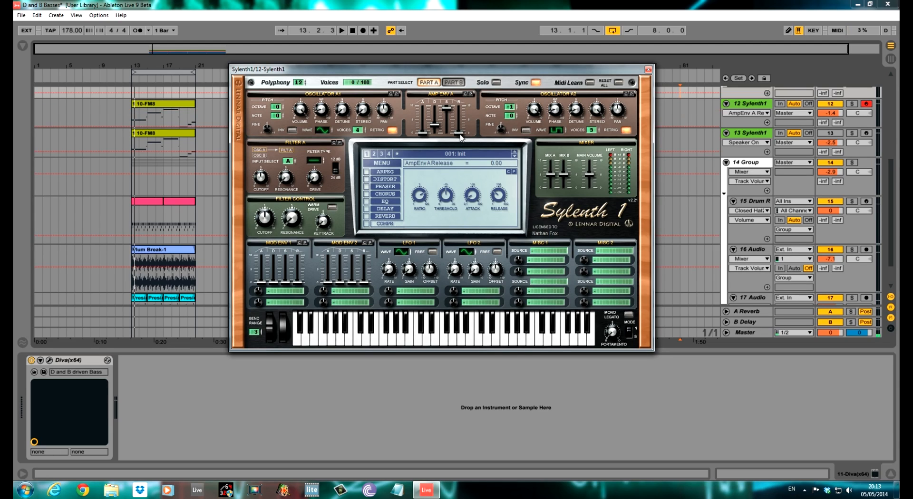
Paste the part A amp envelope into part B's amp envelope and return to part A.
{"action": "left_click", "coordinate": [461, 84]}
{"action": "left_click", "coordinate": [471, 94]}
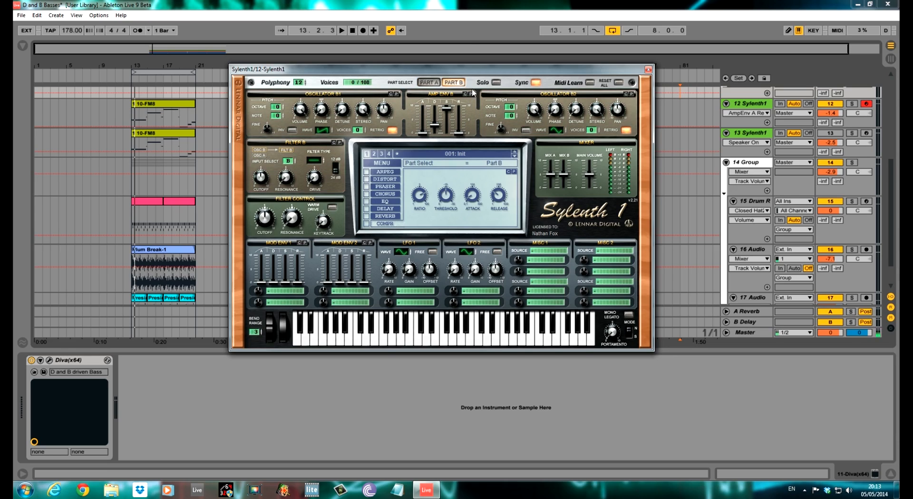
{"action": "left_click", "coordinate": [428, 82]}
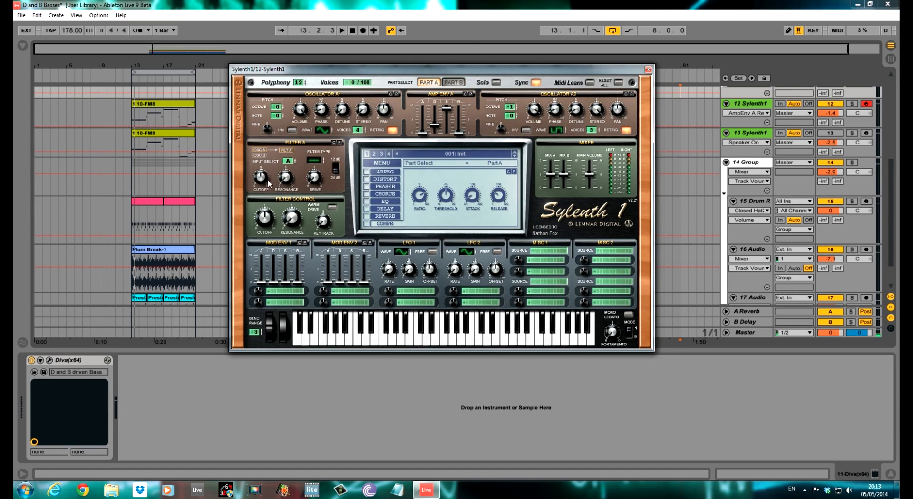
Set filter A to lowpass with a 25.24 Hz cutoff and adjust its drive.
{"action": "left_click", "coordinate": [313, 160]}
{"action": "left_click", "coordinate": [262, 179]}
{"action": "left_click_drag", "start_coordinate": [263, 185], "coordinate": [265, 202]}
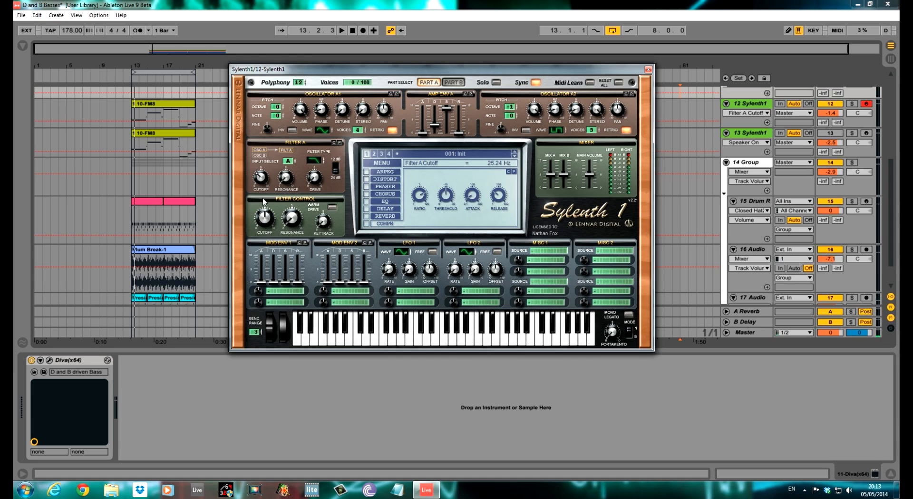
{"action": "left_click", "coordinate": [315, 184]}
Set the attack of amp envelope A to 0.75 and of amp envelope B to 0.86.
{"action": "left_click", "coordinate": [425, 134]}
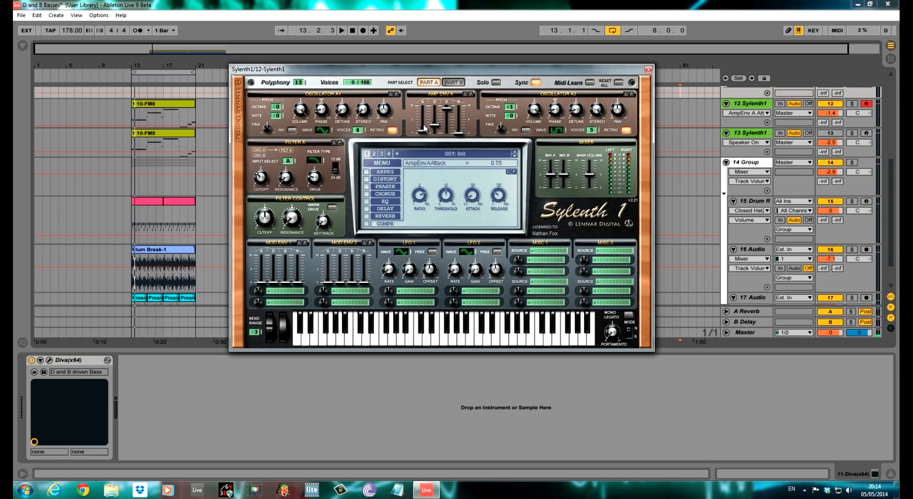
{"action": "left_click", "coordinate": [454, 83]}
{"action": "left_click_drag", "start_coordinate": [422, 134], "coordinate": [425, 126]}
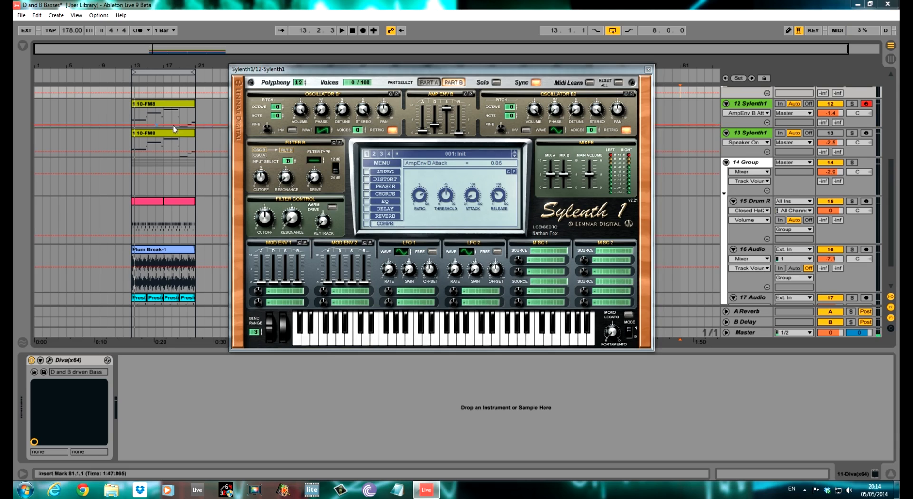
Give oscillator B1 3 voices at octave +1 and adjust its detune.
{"action": "left_click", "coordinate": [362, 127]}
{"action": "left_click", "coordinate": [362, 127]}
{"action": "left_click", "coordinate": [362, 127]}
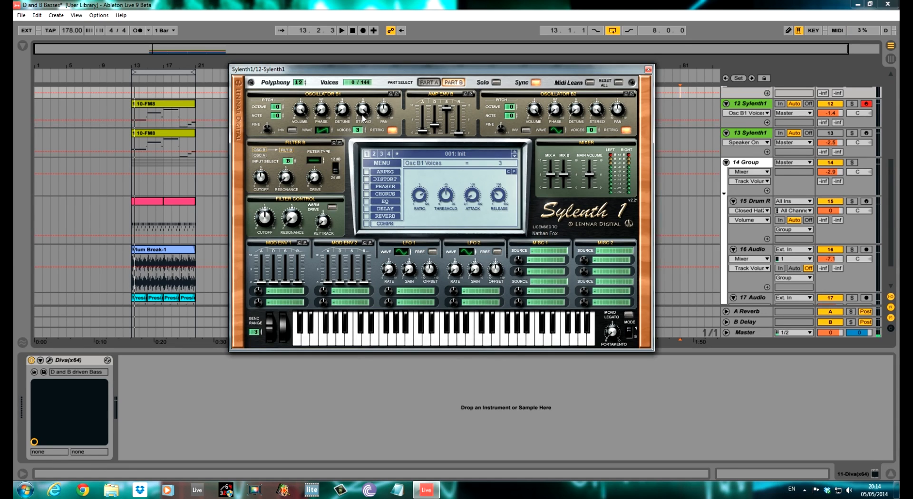
{"action": "left_click", "coordinate": [281, 105]}
{"action": "left_click", "coordinate": [342, 110]}
Give oscillator B2 6 voices at octave +1, and adjust its waveform, detune and stereo width.
{"action": "left_click", "coordinate": [509, 107]}
{"action": "left_click_drag", "start_coordinate": [561, 131], "coordinate": [568, 97]}
{"action": "left_click_drag", "start_coordinate": [595, 131], "coordinate": [601, 100]}
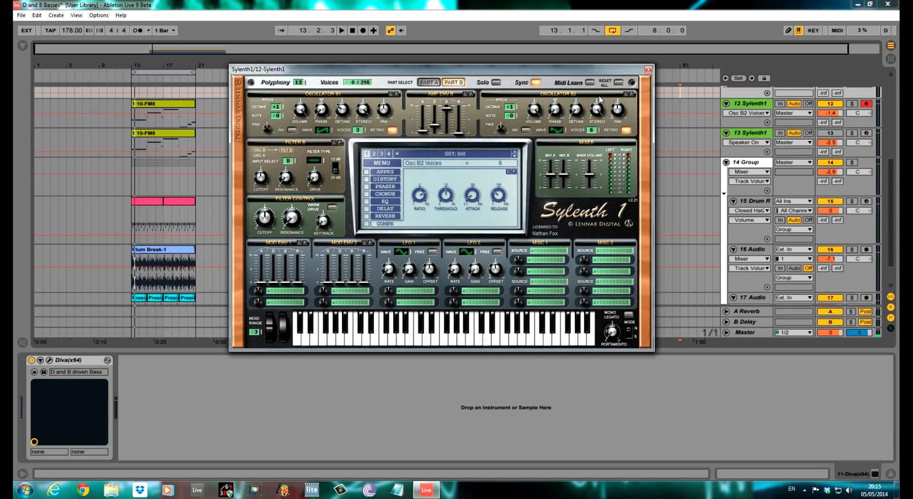
{"action": "left_click", "coordinate": [526, 131]}
{"action": "left_click_drag", "start_coordinate": [581, 119], "coordinate": [581, 107]}
{"action": "left_click", "coordinate": [603, 113]}
Set filter B to lowpass and adjust its slope, cutoff and drive.
{"action": "left_click", "coordinate": [314, 161]}
{"action": "left_click", "coordinate": [314, 160]}
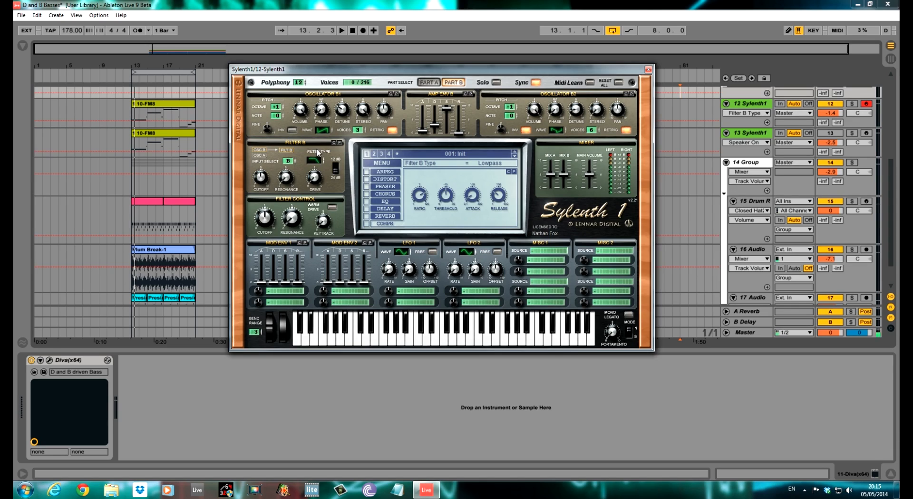
{"action": "left_click", "coordinate": [335, 169]}
{"action": "left_click_drag", "start_coordinate": [260, 177], "coordinate": [263, 199]}
{"action": "left_click_drag", "start_coordinate": [310, 186], "coordinate": [310, 155]}
Set amp envelope B's attack to 1.38 and raise its release, and set amp envelope A's release to 0.98.
{"action": "left_click_drag", "start_coordinate": [422, 132], "coordinate": [422, 128]}
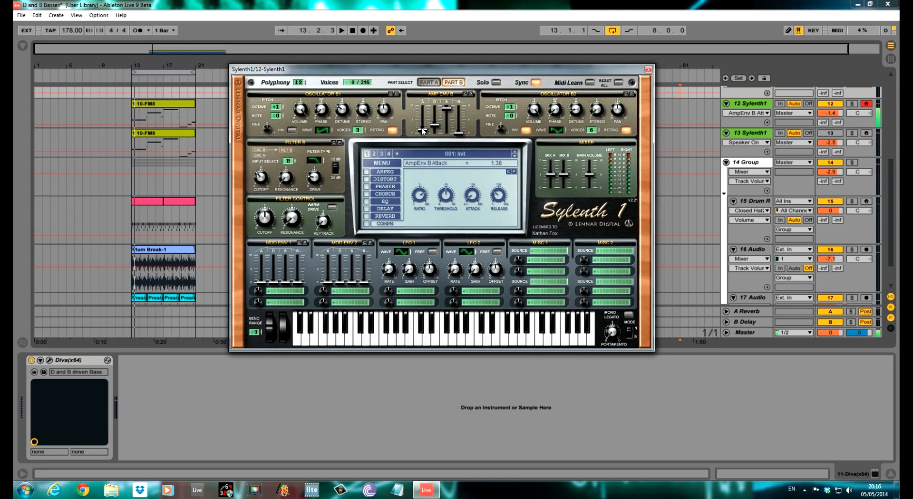
{"action": "left_click_drag", "start_coordinate": [464, 137], "coordinate": [463, 126]}
{"action": "left_click", "coordinate": [429, 82]}
{"action": "left_click", "coordinate": [459, 136]}
{"action": "left_click_drag", "start_coordinate": [459, 136], "coordinate": [464, 129]}
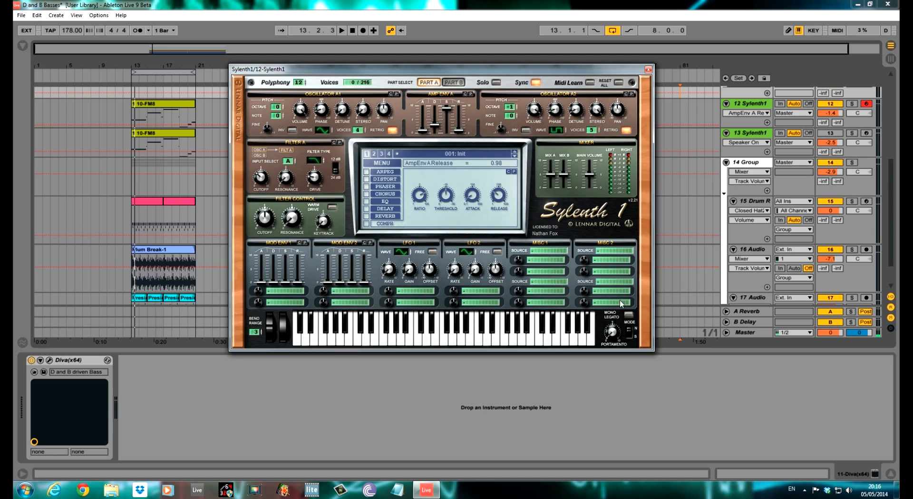
Enable mono legato and set the portamento time to 6.10 with the mode on Slide.
{"action": "left_click", "coordinate": [628, 315]}
{"action": "left_click", "coordinate": [612, 332]}
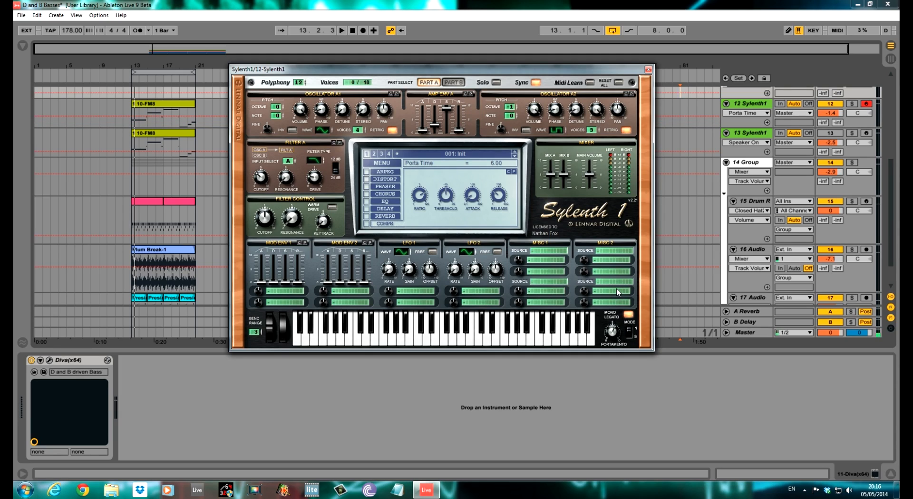
{"action": "left_click_drag", "start_coordinate": [617, 288], "coordinate": [617, 288]}
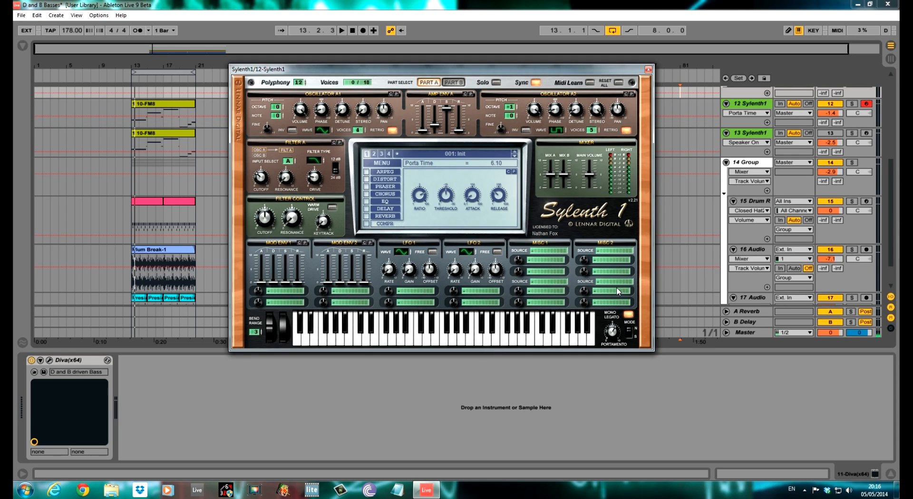
{"action": "left_click", "coordinate": [630, 336]}
Audition the patch with a few notes and start the arrangement playback.
{"action": "key", "text": "h"}
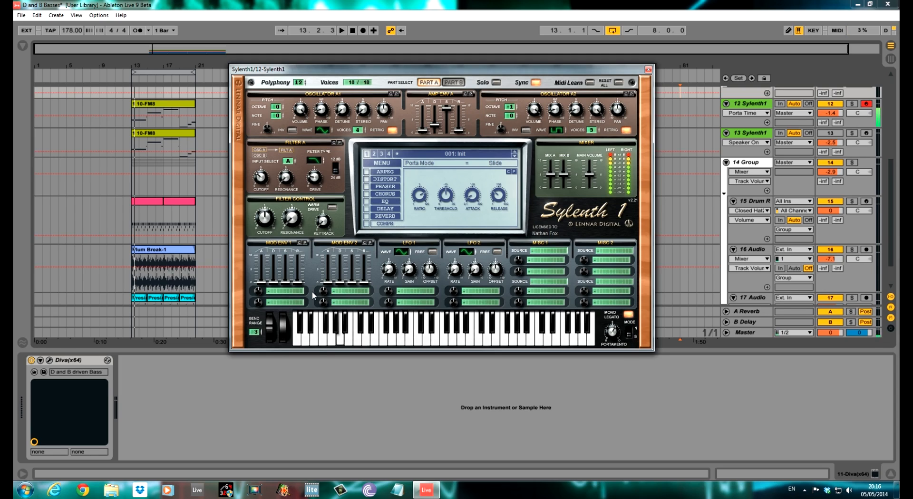
{"action": "key", "text": "k"}
{"action": "key", "text": "semicolon"}
{"action": "key", "text": "space"}
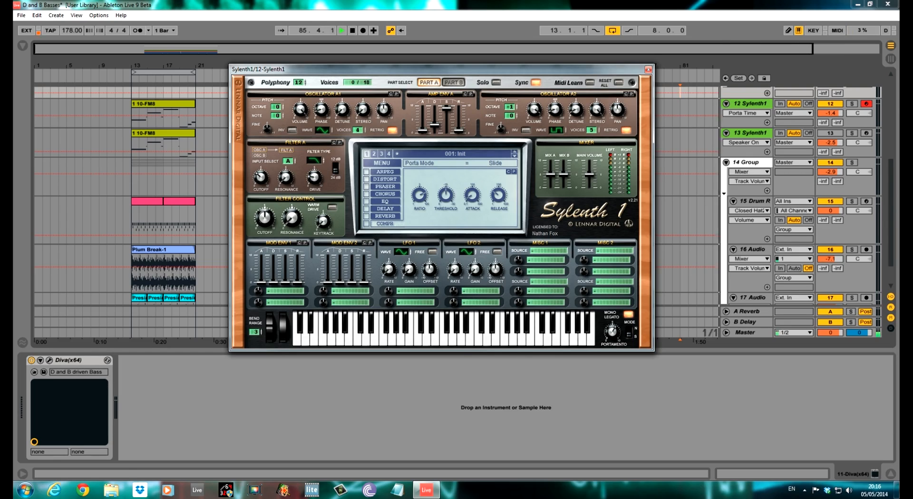
Enable the OverDrive distortion with an amount of 3.38 and a dry/wet mix of 15.24 %.
{"action": "left_click", "coordinate": [385, 179]}
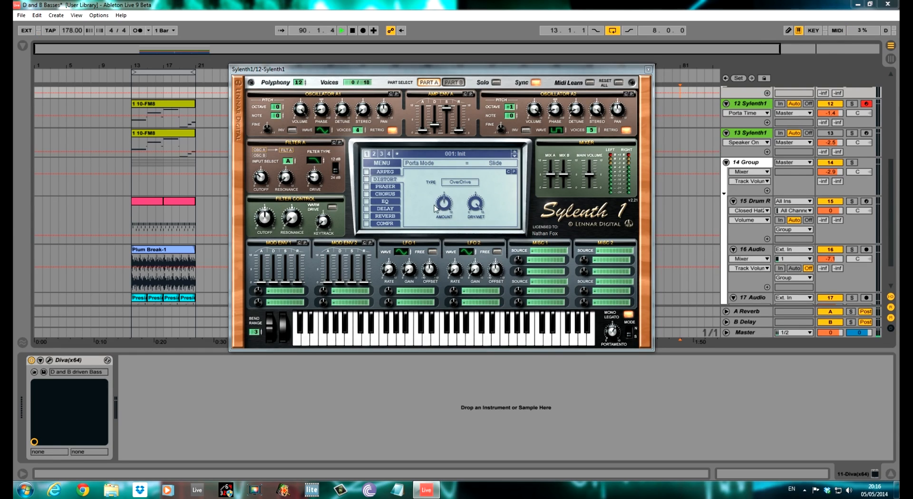
{"action": "left_click_drag", "start_coordinate": [442, 213], "coordinate": [440, 220]}
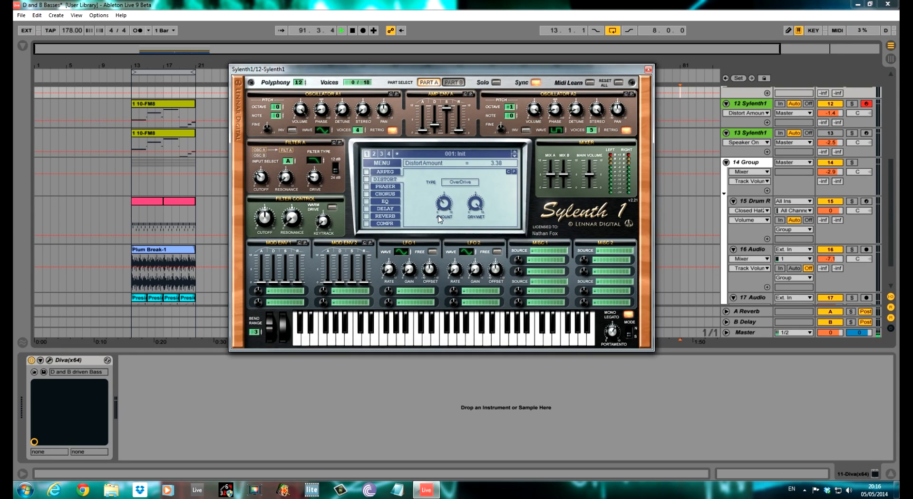
{"action": "left_click_drag", "start_coordinate": [484, 209], "coordinate": [479, 290]}
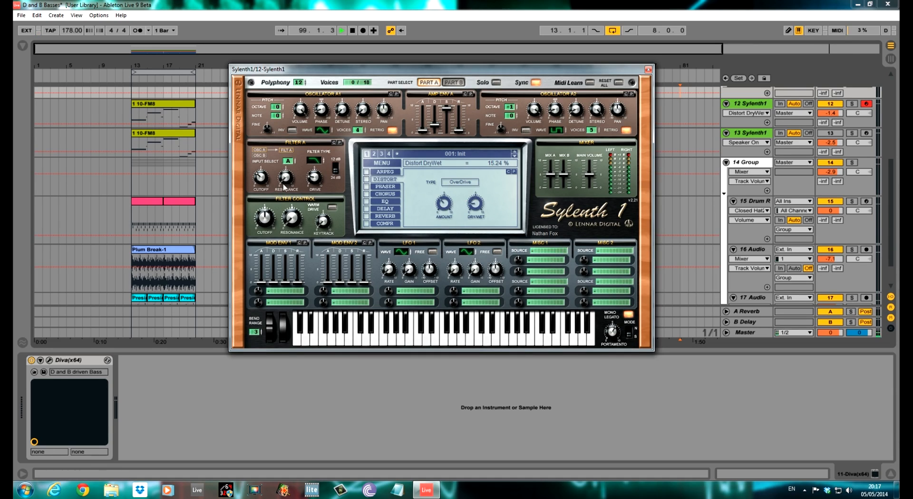
{"action": "left_click", "coordinate": [385, 201]}
{"action": "left_click", "coordinate": [367, 179]}
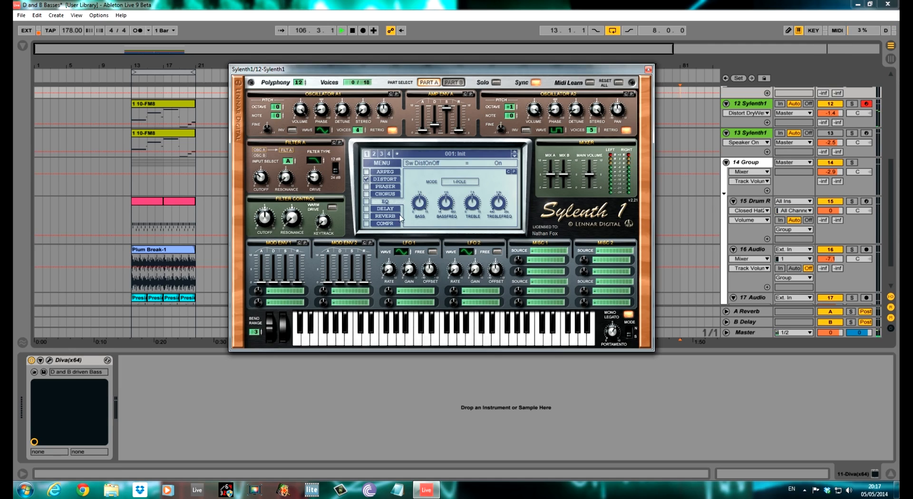
Enable the EQ effect and set its treble to 7.21 dB at a treble frequency of 1443.79 Hz.
{"action": "left_click", "coordinate": [366, 202]}
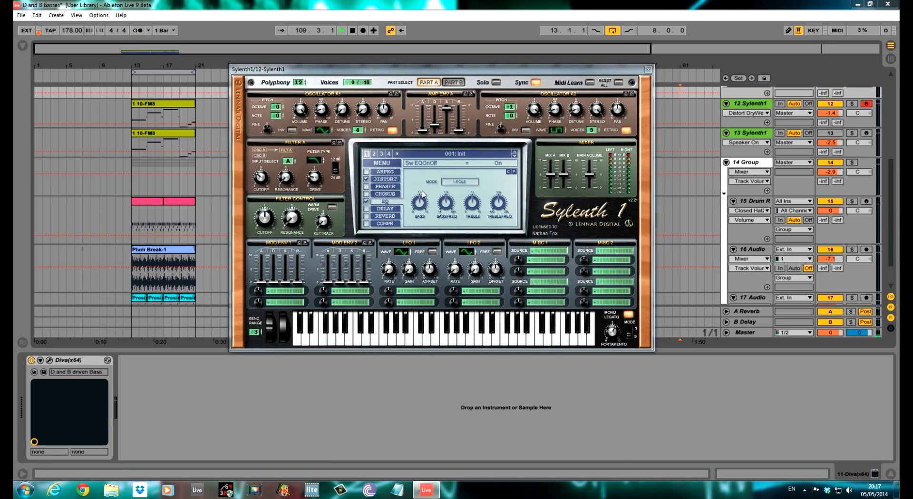
{"action": "left_click", "coordinate": [478, 207]}
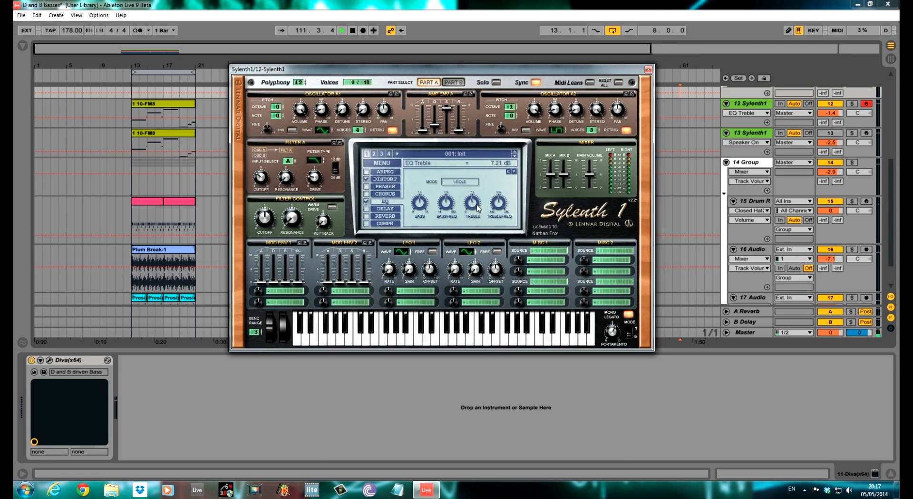
{"action": "left_click", "coordinate": [501, 205]}
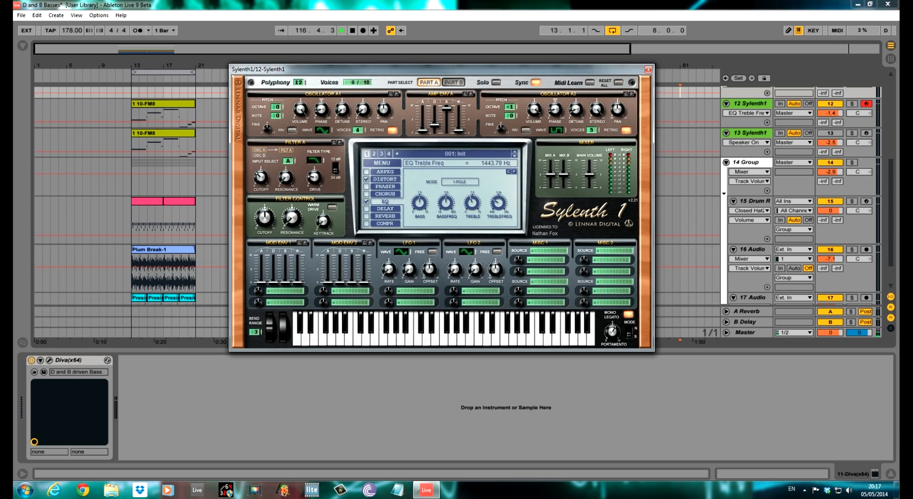
Enable the compressor with a ratio of 2.01:1 and a threshold of -11.29 dB, adjust its attack, and set Mix B to 6.03.
{"action": "left_click", "coordinate": [373, 223]}
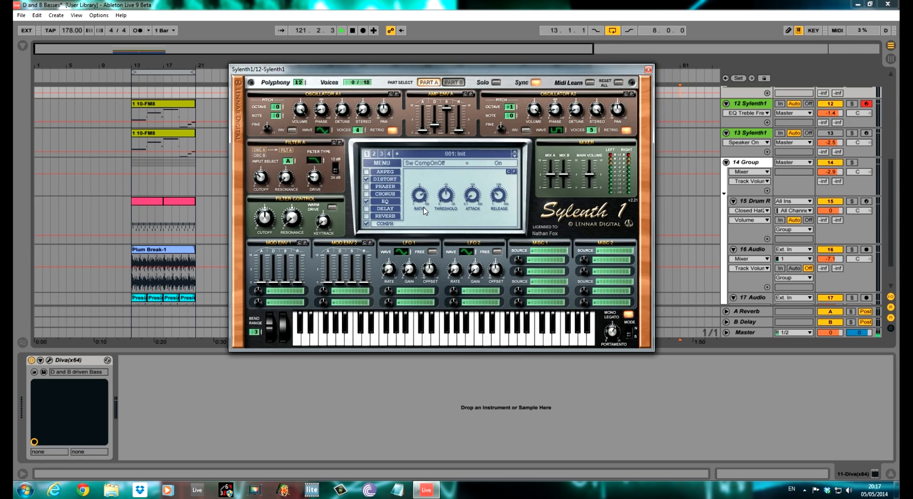
{"action": "left_click_drag", "start_coordinate": [420, 197], "coordinate": [418, 216]}
{"action": "left_click", "coordinate": [473, 193]}
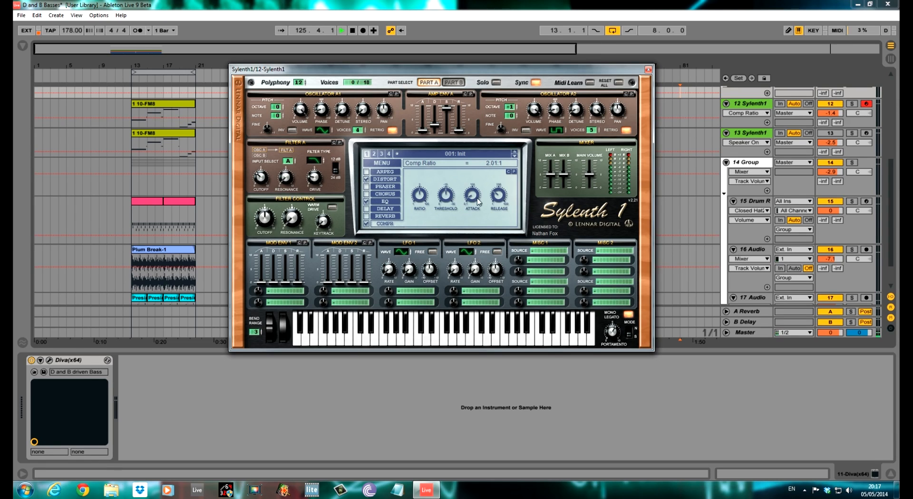
{"action": "left_click_drag", "start_coordinate": [472, 192], "coordinate": [473, 195]}
{"action": "left_click", "coordinate": [445, 202]}
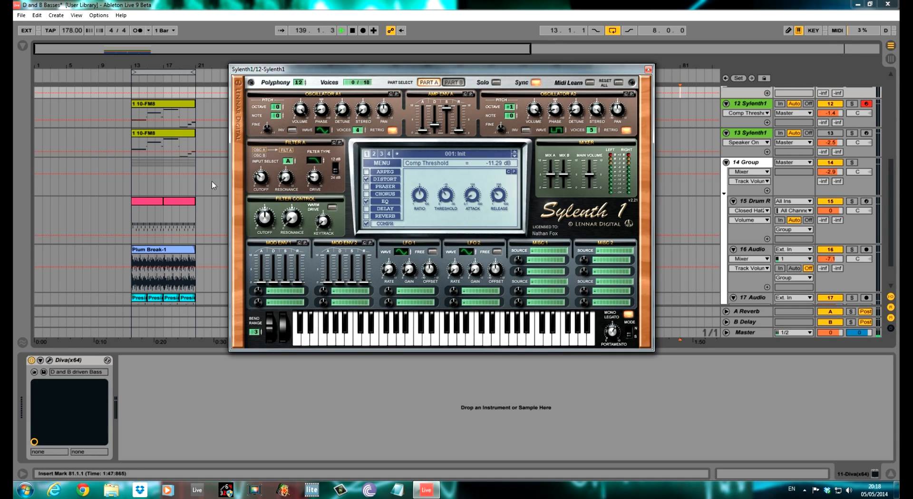
{"action": "left_click_drag", "start_coordinate": [568, 176], "coordinate": [569, 167]}
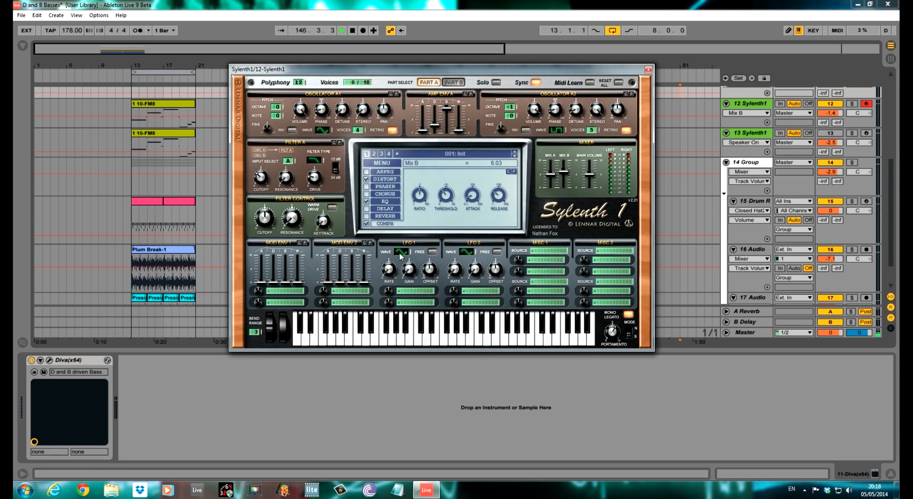
Assign LFO 1's two modulation destinations to Cutoff A and Cutoff B.
{"action": "left_click", "coordinate": [419, 291]}
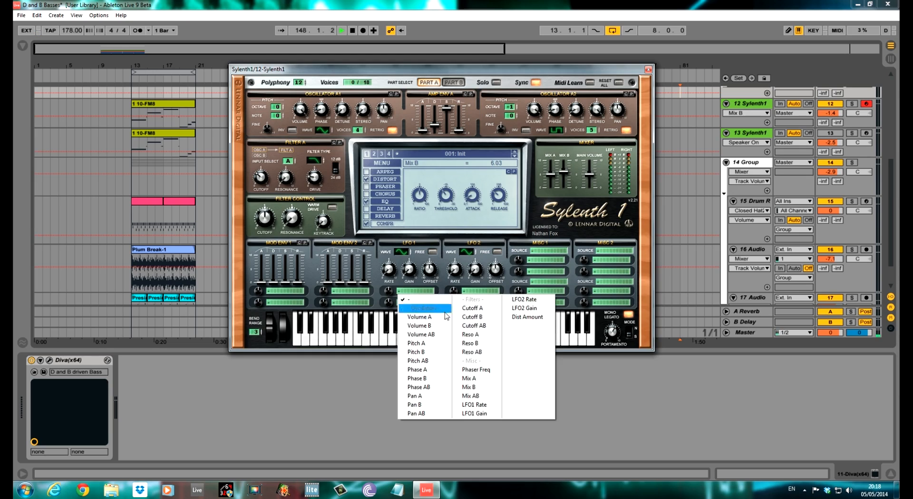
{"action": "left_click", "coordinate": [473, 308]}
{"action": "left_click", "coordinate": [418, 303]}
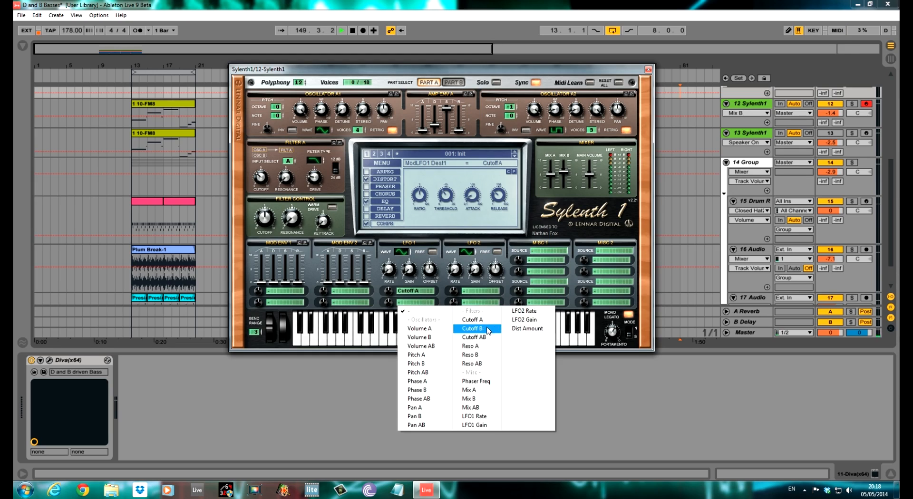
{"action": "left_click", "coordinate": [472, 328]}
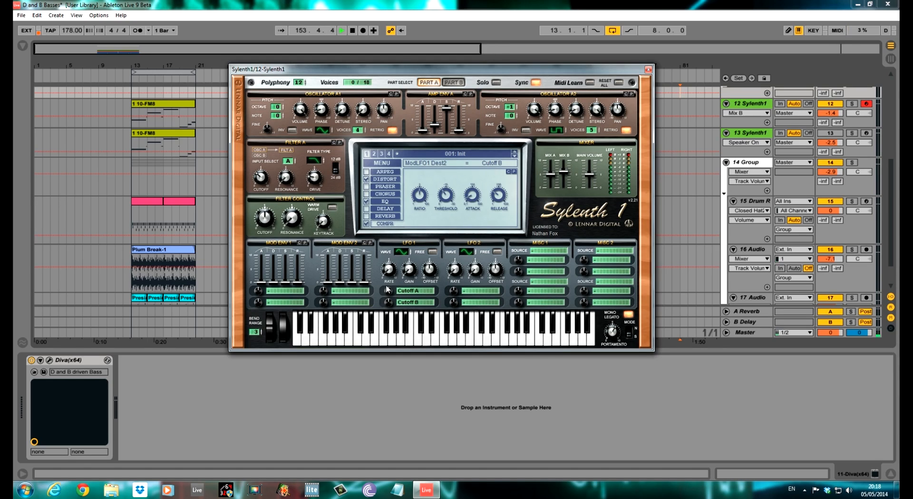
Set LFO 1's rate to 1/4, adjust its gain and offset, and set the Cutoff A amount to -8.10 and Cutoff B to -6.38.
{"action": "left_click_drag", "start_coordinate": [389, 269], "coordinate": [397, 236]}
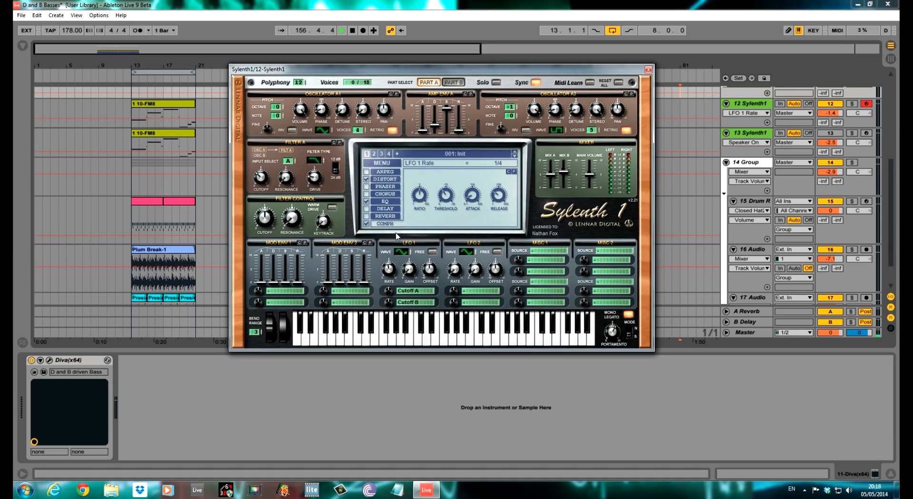
{"action": "left_click_drag", "start_coordinate": [415, 273], "coordinate": [415, 245]}
{"action": "left_click_drag", "start_coordinate": [430, 269], "coordinate": [427, 293]}
{"action": "left_click_drag", "start_coordinate": [388, 296], "coordinate": [394, 342]}
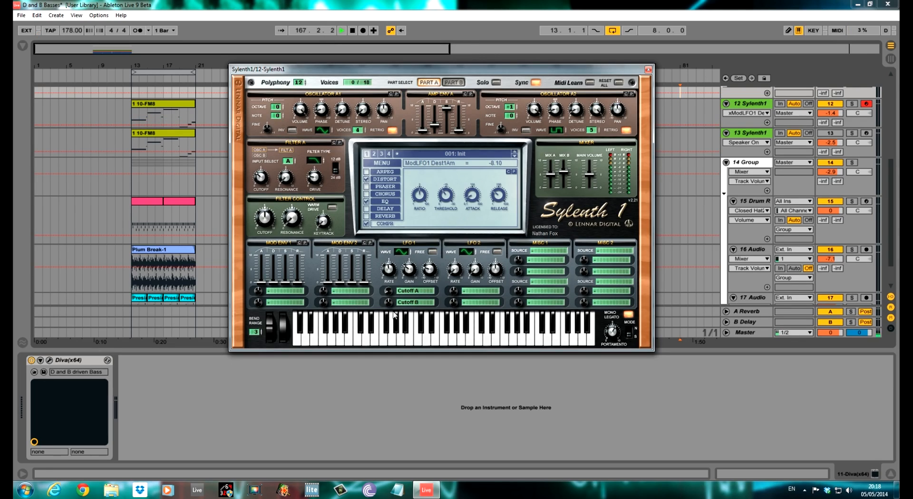
{"action": "left_click_drag", "start_coordinate": [390, 308], "coordinate": [388, 338]}
Audition the loop with Warm Drive enabled, and set the filter control's cutoff to 203.76 Hz and resonance to 0.81.
{"action": "left_click", "coordinate": [135, 221]}
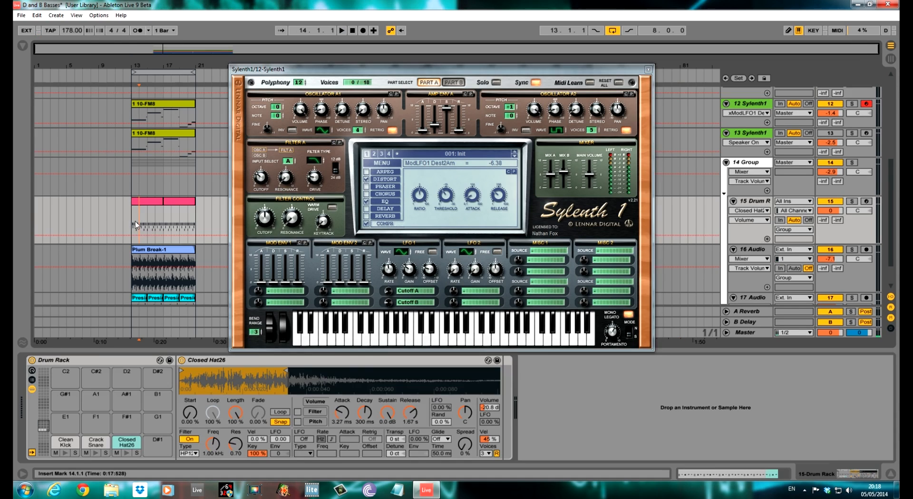
{"action": "key", "text": "space"}
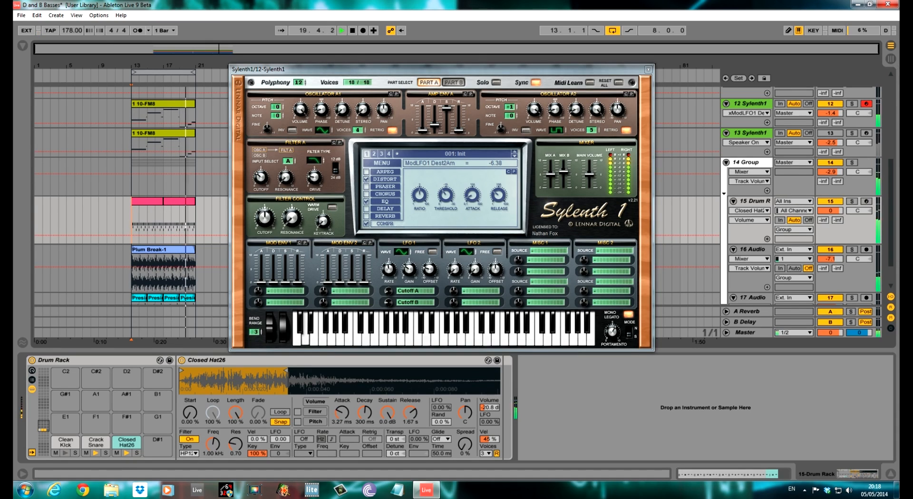
{"action": "left_click", "coordinate": [333, 208]}
{"action": "left_click", "coordinate": [433, 80]}
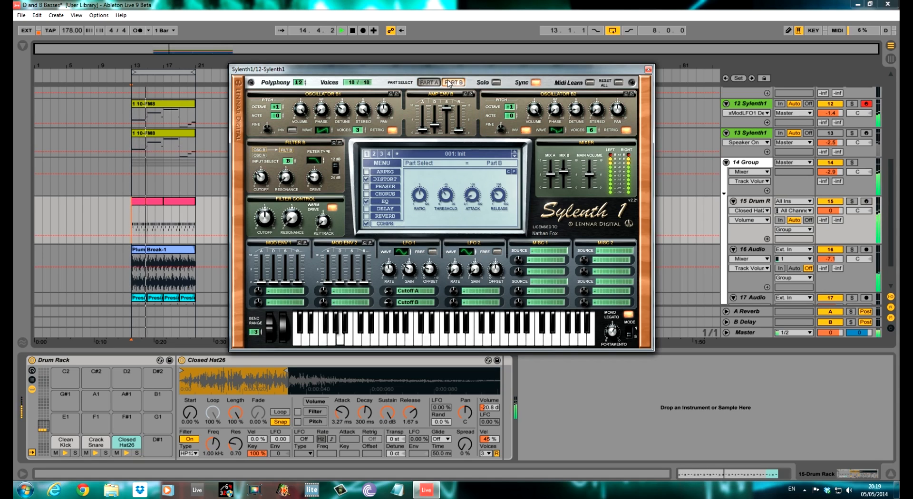
{"action": "left_click", "coordinate": [431, 81]}
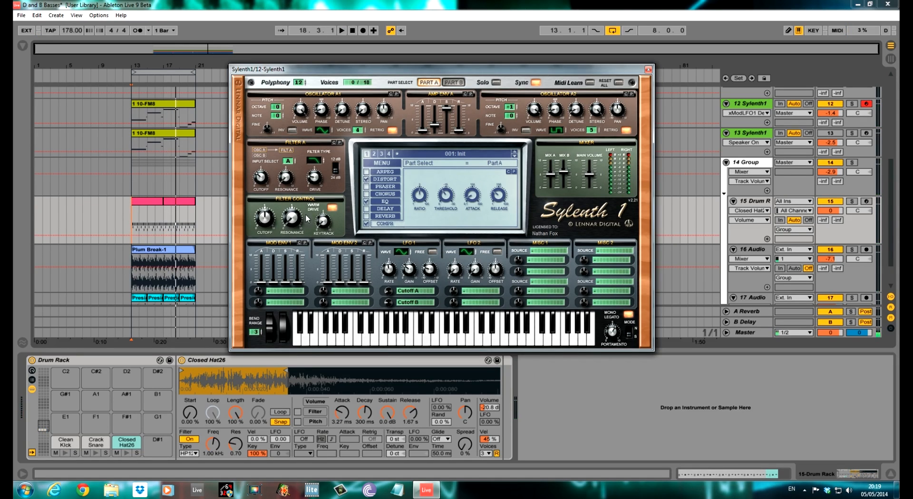
{"action": "left_click", "coordinate": [263, 224]}
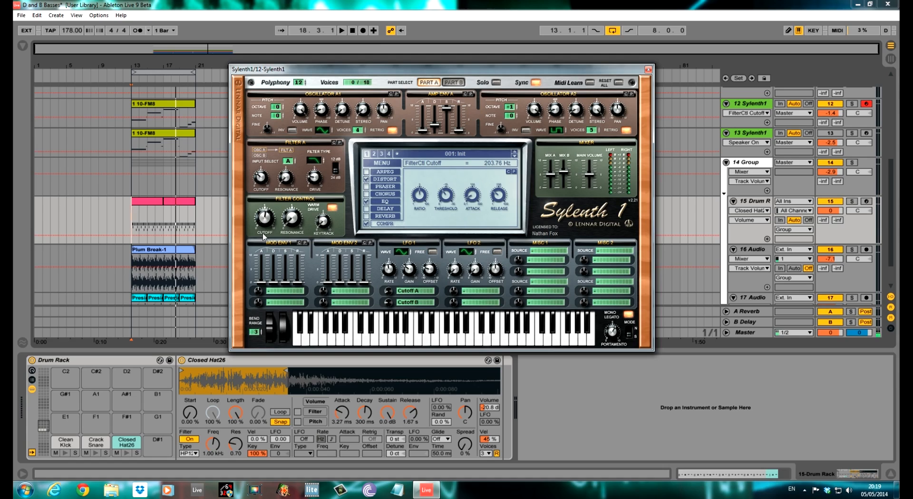
{"action": "left_click", "coordinate": [295, 221]}
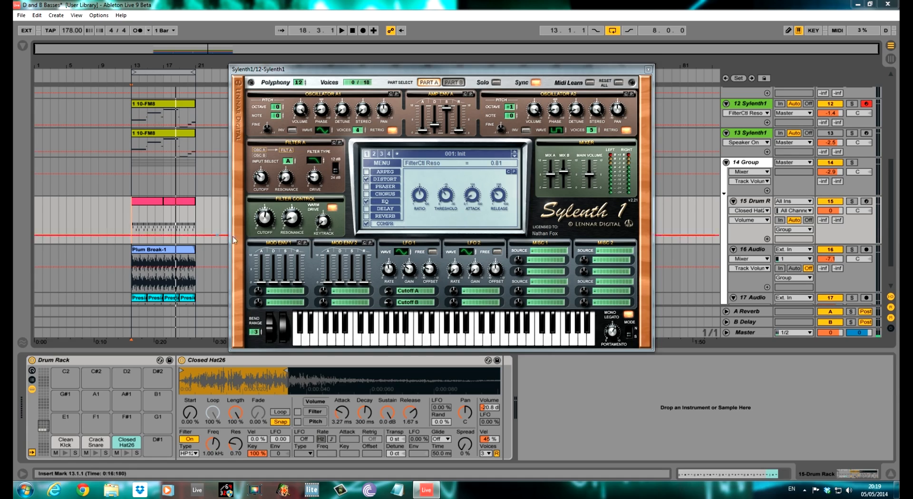
Route LFO 2 to Pitch AB with a rate of 1/8 and a modulation amount of -0.95, adjusting its gain.
{"action": "left_click", "coordinate": [485, 297]}
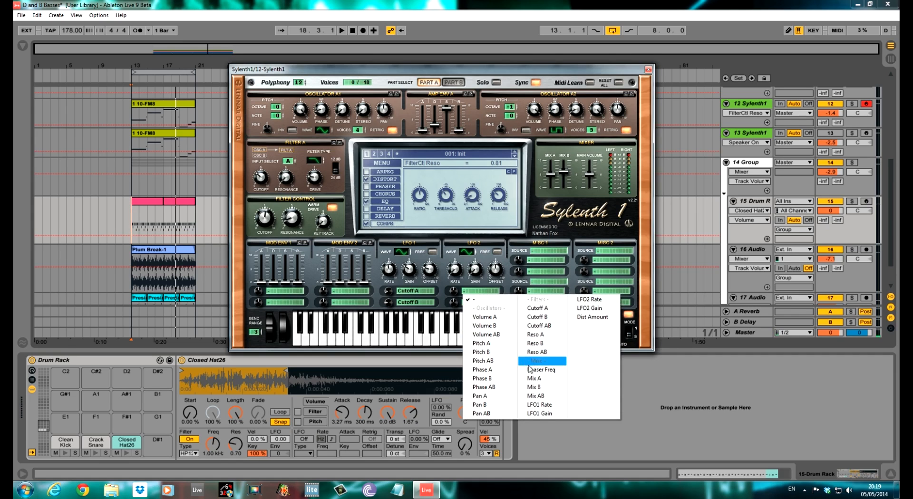
{"action": "left_click", "coordinate": [483, 361]}
{"action": "left_click_drag", "start_coordinate": [455, 273], "coordinate": [453, 218]}
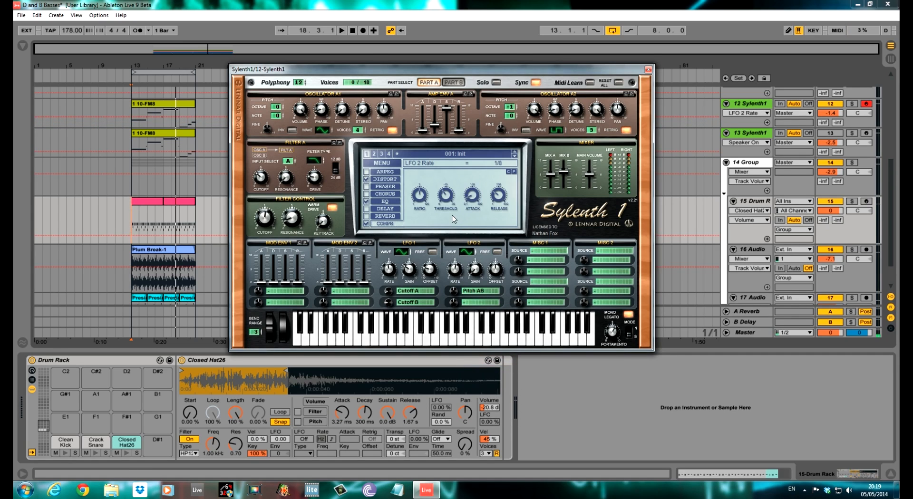
{"action": "left_click", "coordinate": [475, 269]}
{"action": "left_click", "coordinate": [453, 300]}
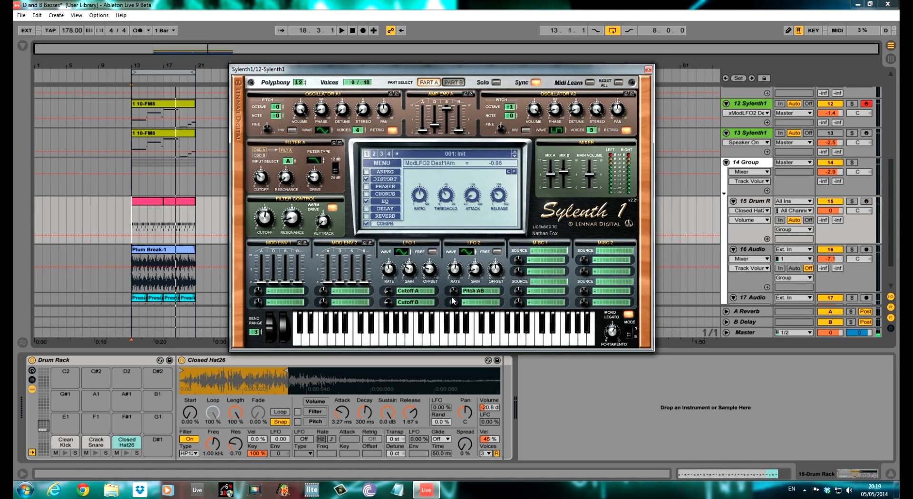
{"action": "left_click_drag", "start_coordinate": [453, 301], "coordinate": [452, 302]}
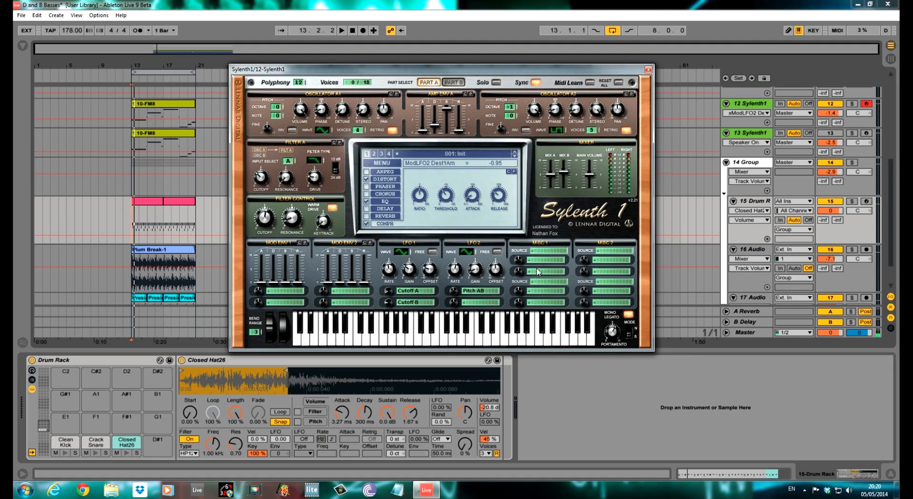
Route LFO 1 to Dist Amount in the first Misc 1 slot with an amount of -6.29 and play the loop.
{"action": "left_click", "coordinate": [549, 265]}
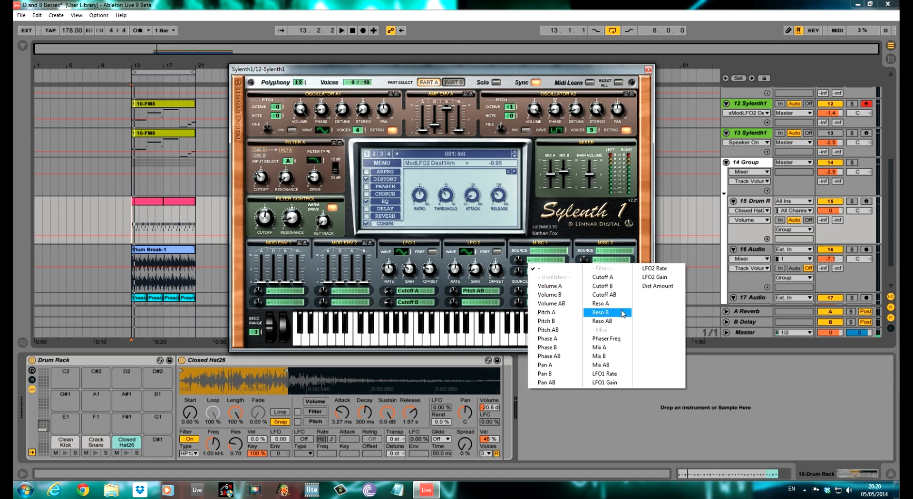
{"action": "left_click", "coordinate": [656, 286]}
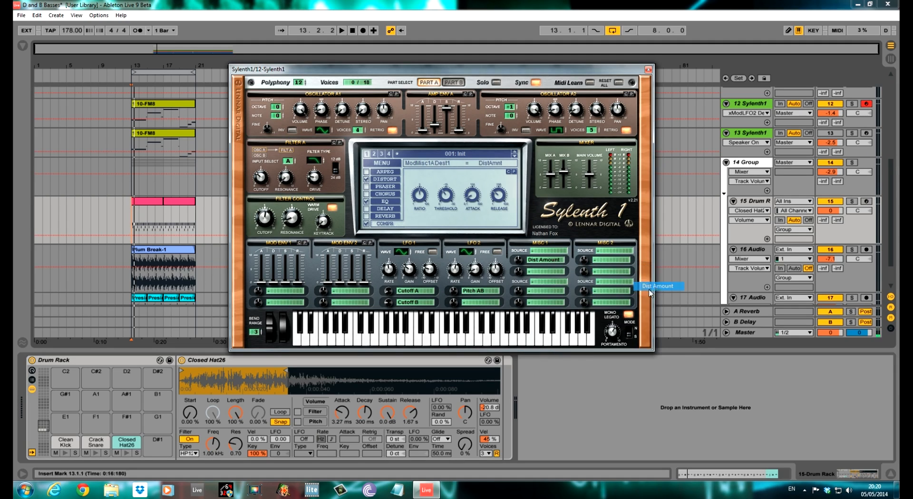
{"action": "left_click", "coordinate": [536, 255]}
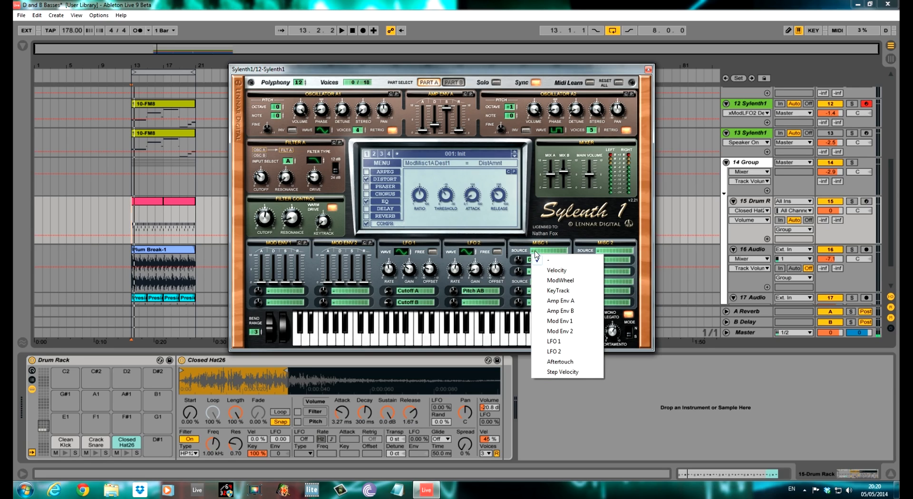
{"action": "left_click", "coordinate": [556, 342]}
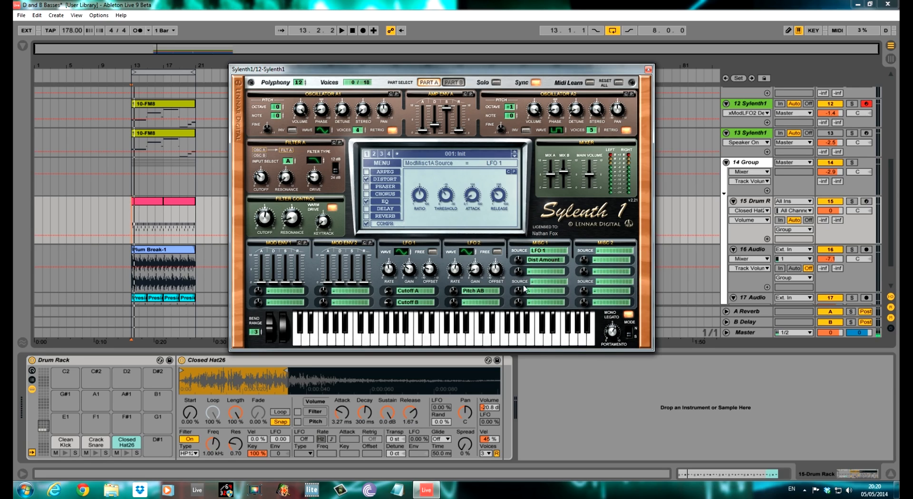
{"action": "left_click_drag", "start_coordinate": [519, 265], "coordinate": [517, 291]}
{"action": "key", "text": "space"}
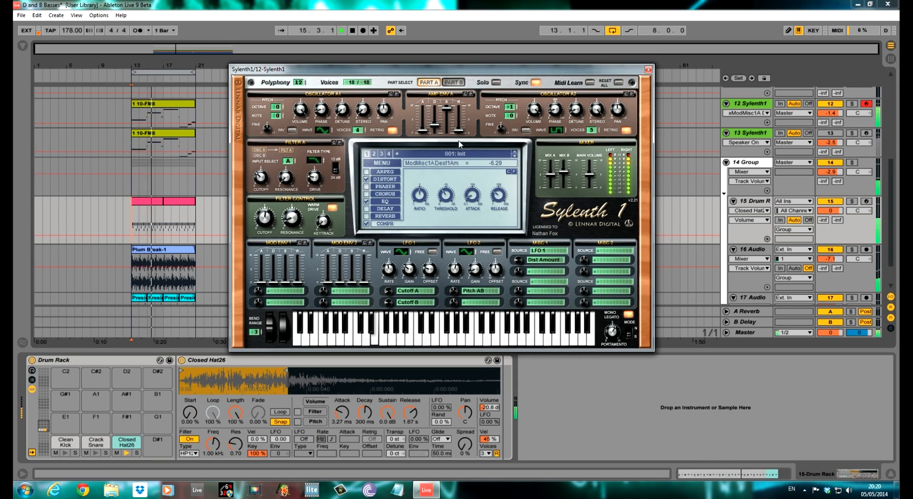
{"action": "left_click_drag", "start_coordinate": [275, 107], "coordinate": [274, 107]}
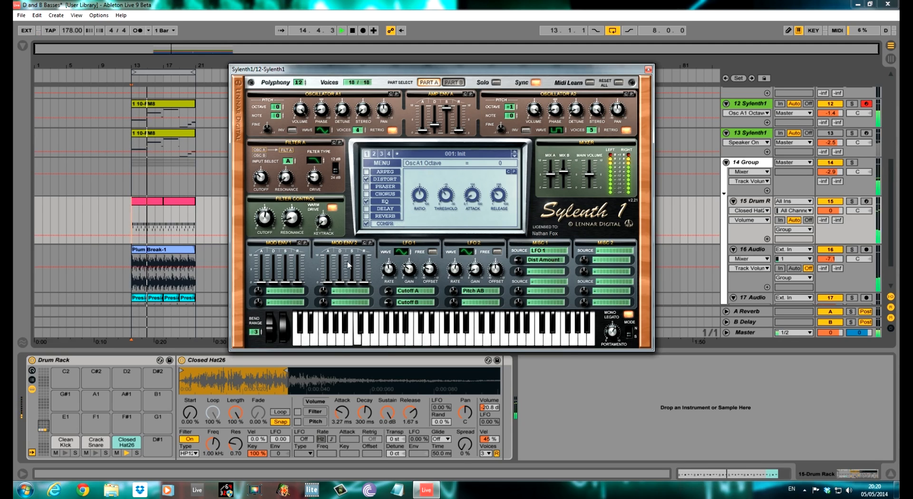
Stop playback and route Mod Env 1 to Cutoff AB, setting its attack to 1.15 and raising its decay.
{"action": "left_click", "coordinate": [285, 290]}
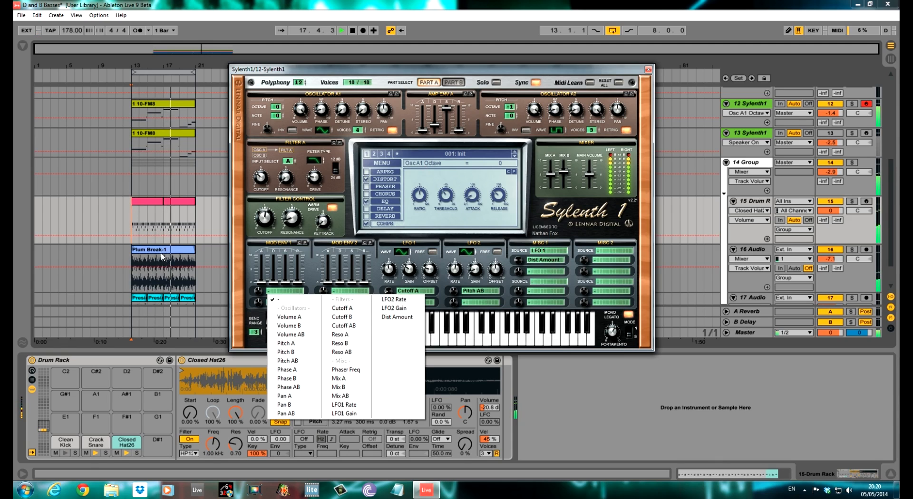
{"action": "left_click", "coordinate": [128, 219]}
{"action": "key", "text": "space"}
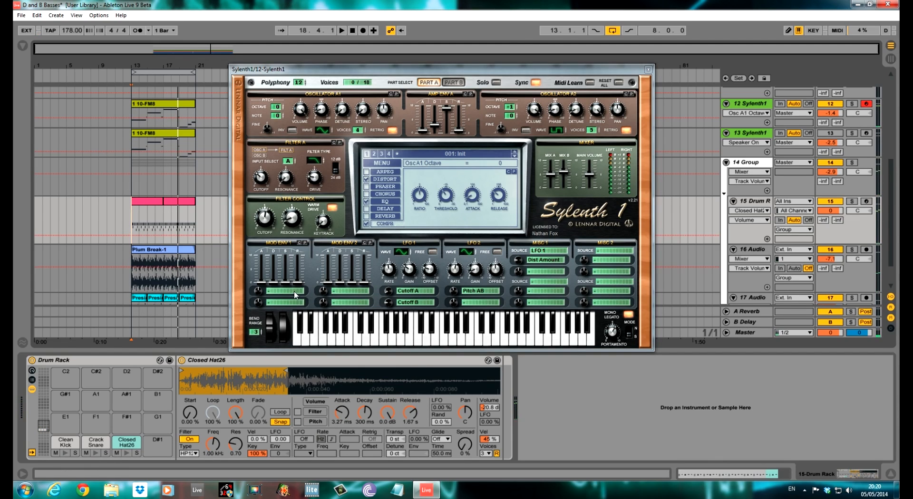
{"action": "left_click", "coordinate": [281, 291]}
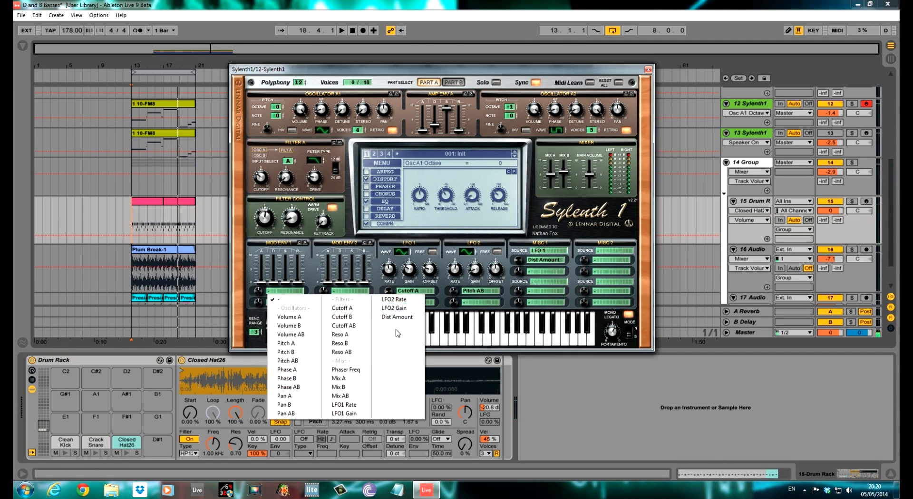
{"action": "left_click", "coordinate": [351, 326]}
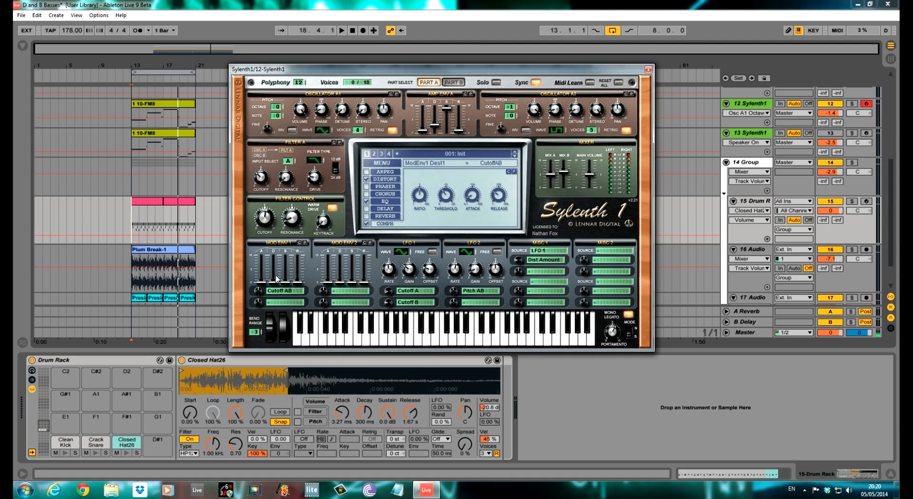
{"action": "left_click_drag", "start_coordinate": [257, 292], "coordinate": [267, 274]}
Set Mod Env 1's Cutoff AB amount to 3.52 while the loop plays, and stop playback.
{"action": "key", "text": "space"}
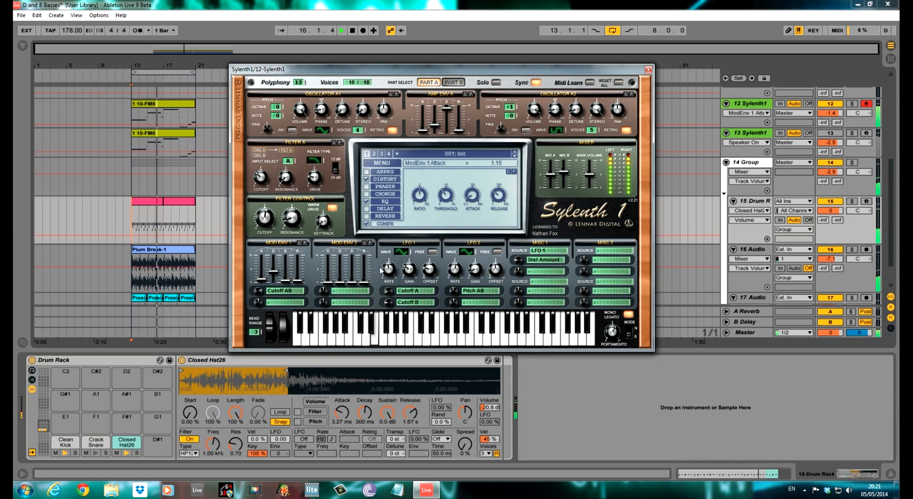
{"action": "left_click_drag", "start_coordinate": [258, 291], "coordinate": [268, 340]}
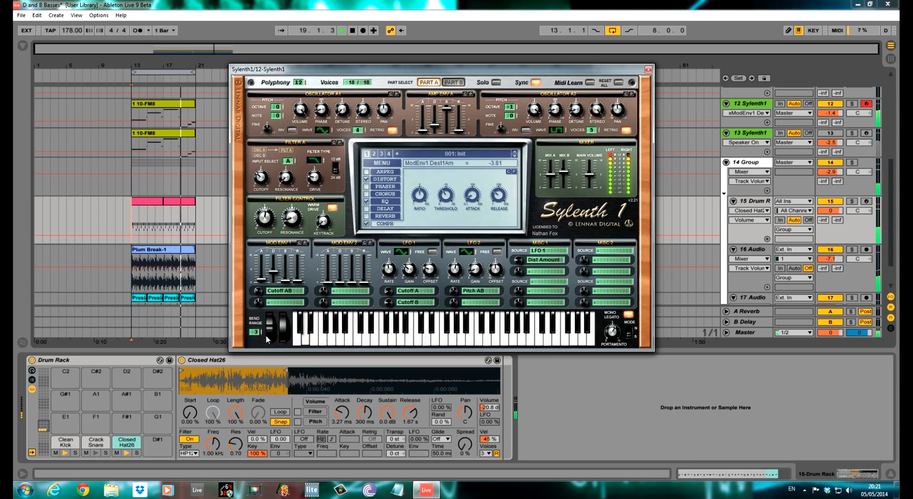
{"action": "key", "text": "space"}
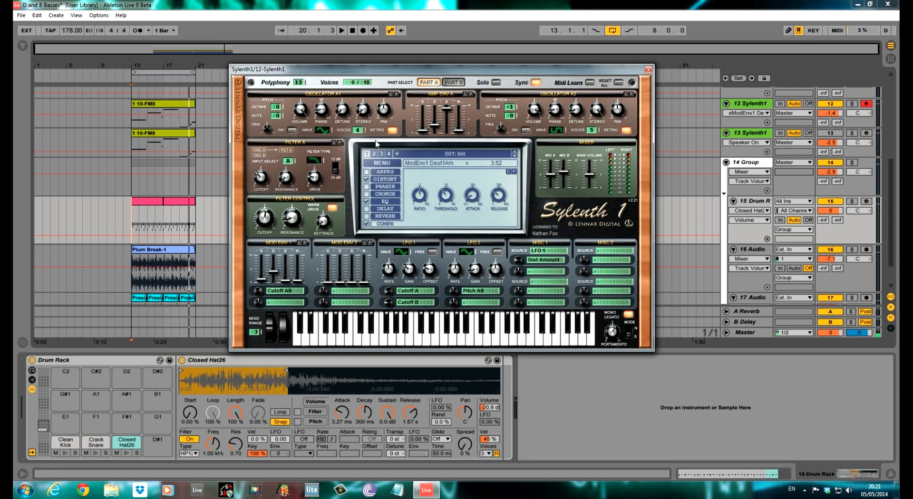
{"action": "left_click", "coordinate": [455, 49]}
{"action": "mouse_move", "coordinate": [442, 67]}
{"action": "left_mouse_down"}
{"action": "mouse_move", "coordinate": [432, 145]}
{"action": "mouse_move", "coordinate": [438, 59]}
{"action": "mouse_move", "coordinate": [427, 73]}
{"action": "left_mouse_up"}
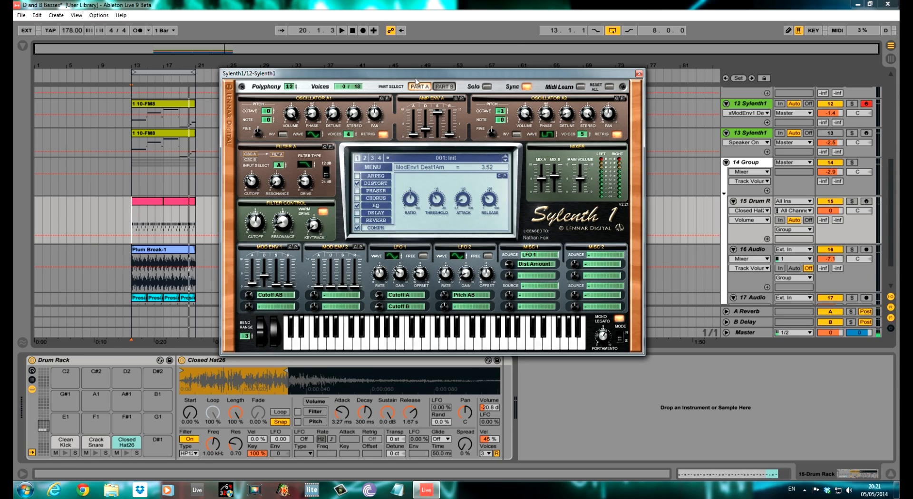
{"action": "left_click_drag", "start_coordinate": [428, 76], "coordinate": [443, 62]}
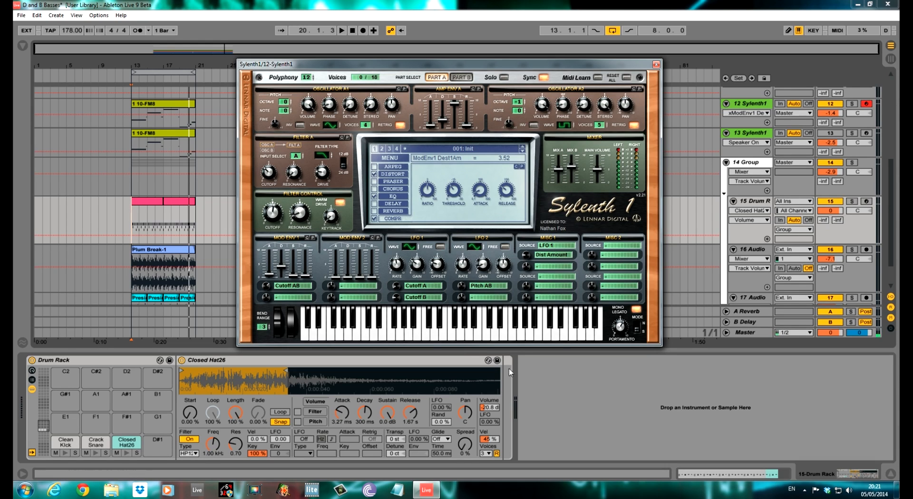
{"action": "left_click_drag", "start_coordinate": [526, 61], "coordinate": [521, 60]}
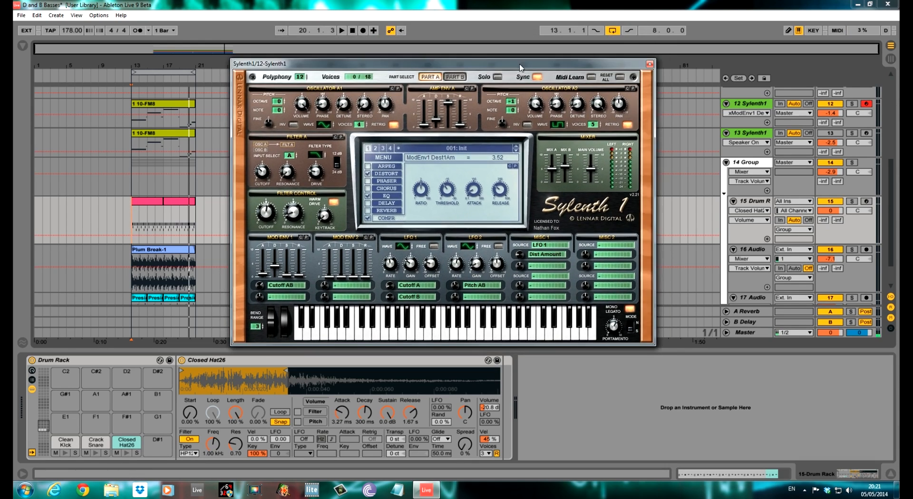